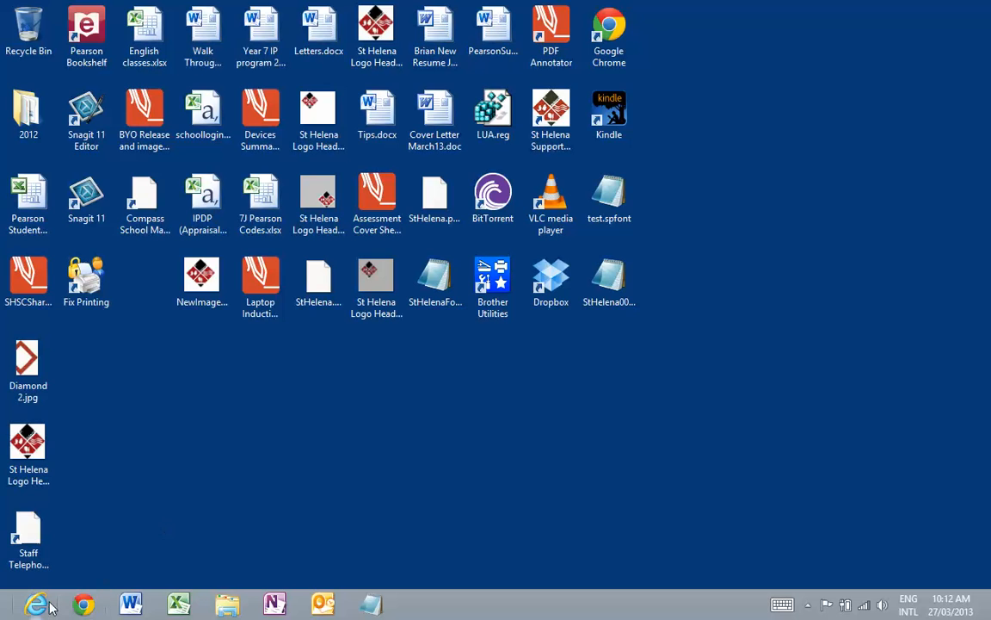
- Open the Compass School Manager site in Internet Explorer and log in with the username and account password
double_click(38, 544)
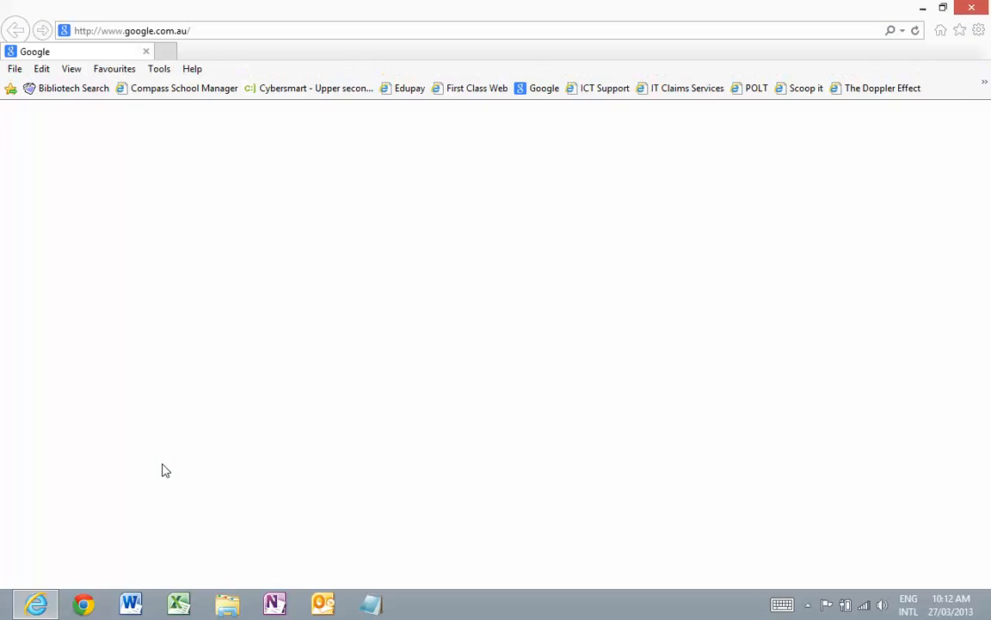
click(202, 29)
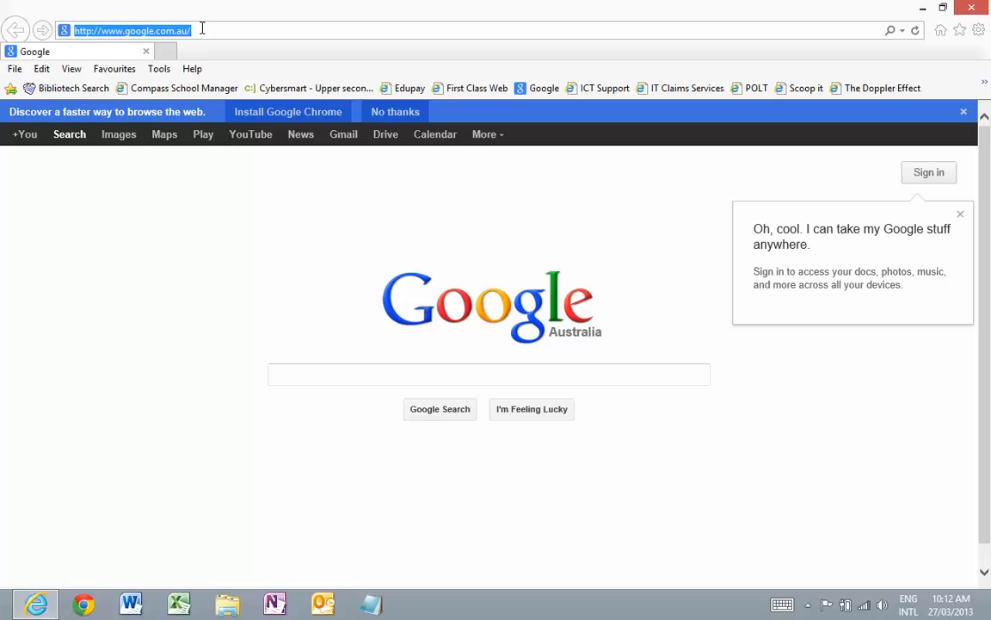
click(185, 87)
text(ds)
key(Tab)
text(******)
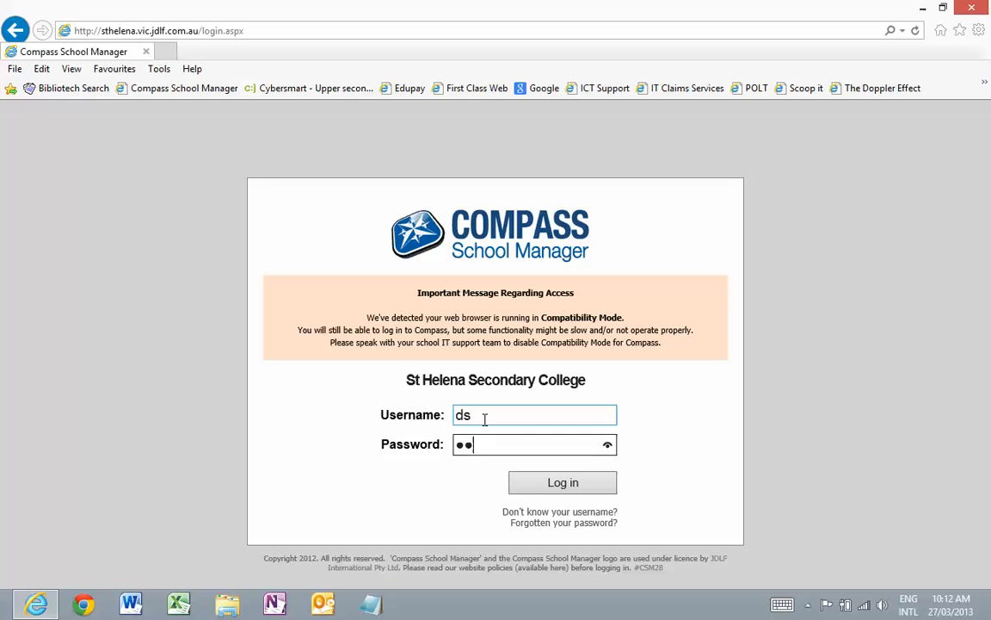
text(*)
key(Return)
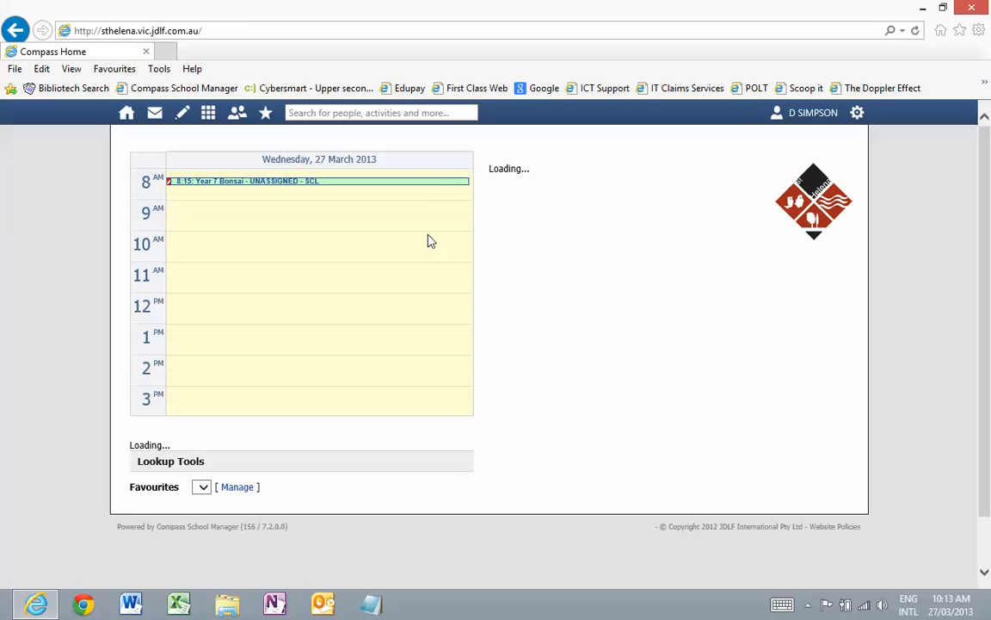
- Open SharePoint from Compass's school favourites and go to Student Resources 2013 on the Student Site
click(266, 114)
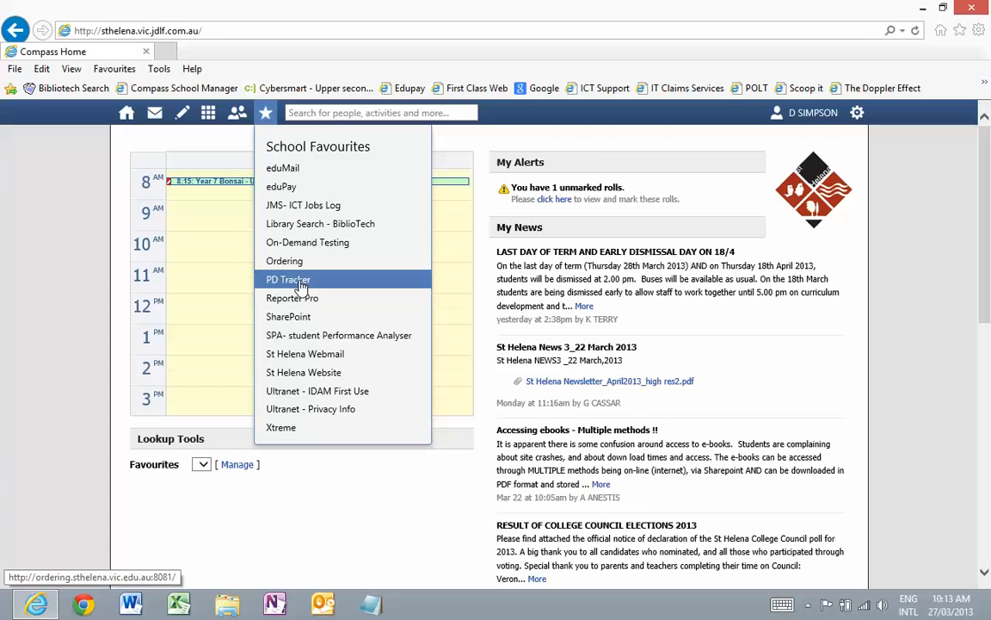
click(323, 318)
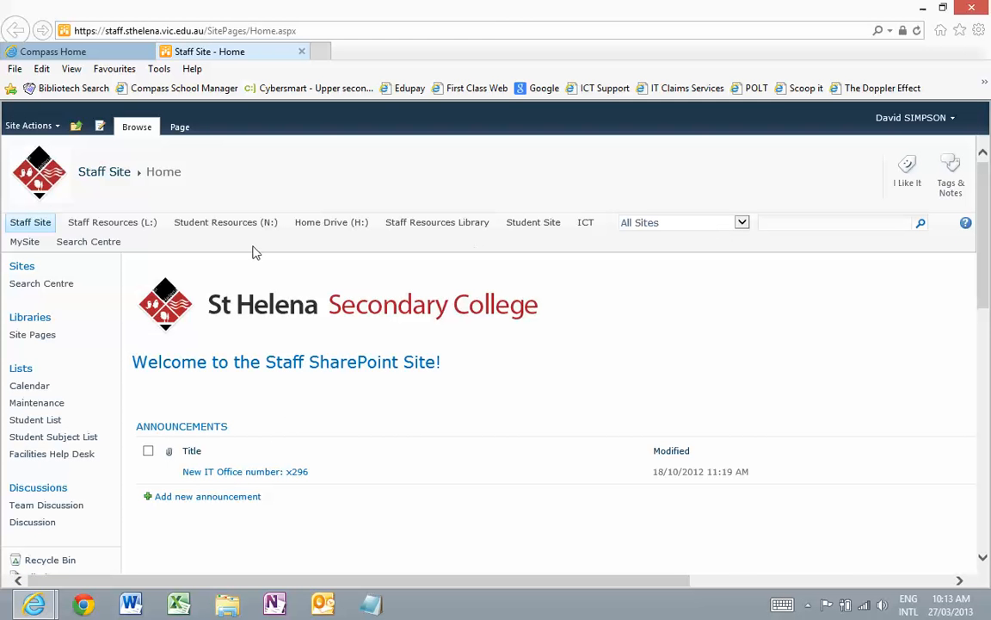
click(533, 227)
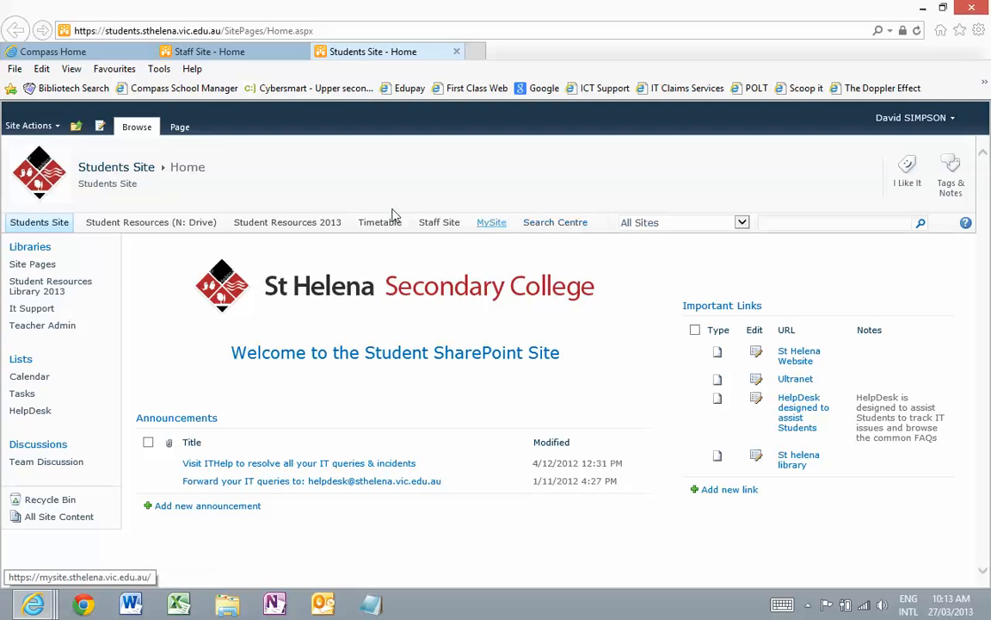
click(296, 229)
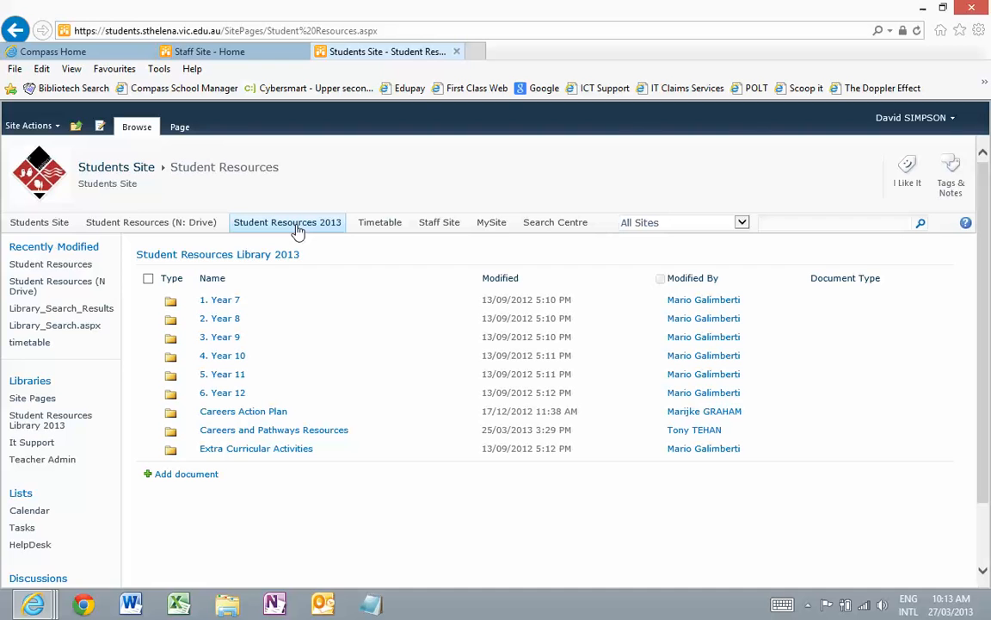
- Open the 7 English Master notebook from Year 7, English, 1. One Note Workbooks in the desktop OneNote application
click(236, 301)
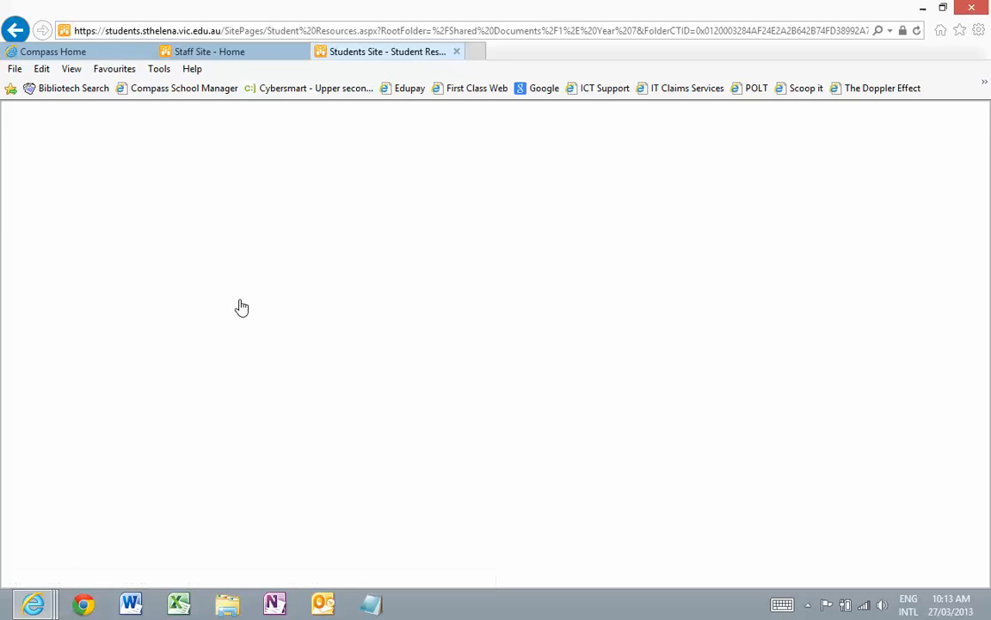
click(221, 305)
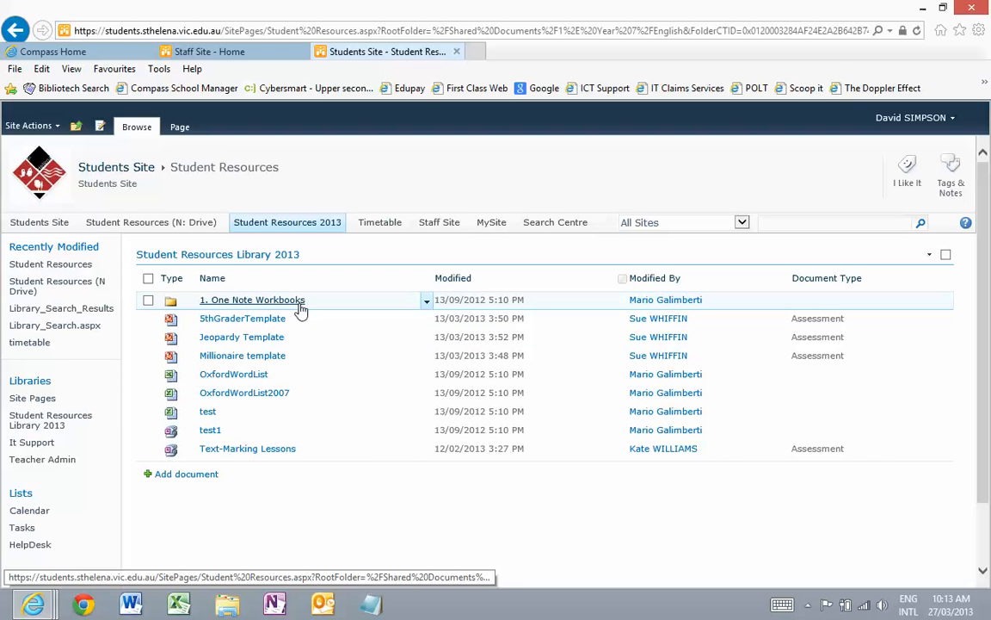
click(295, 305)
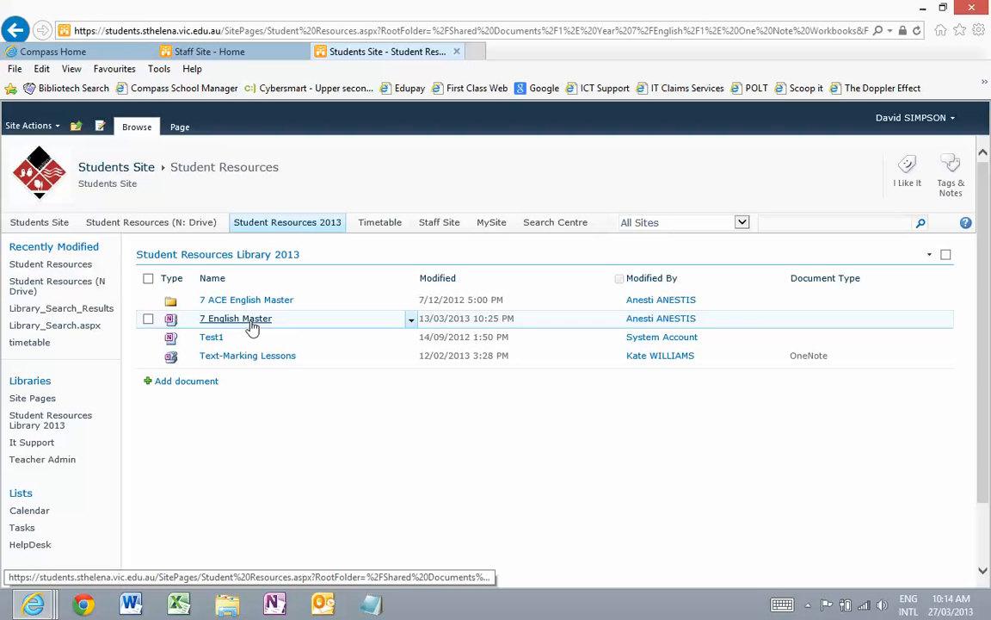
click(250, 325)
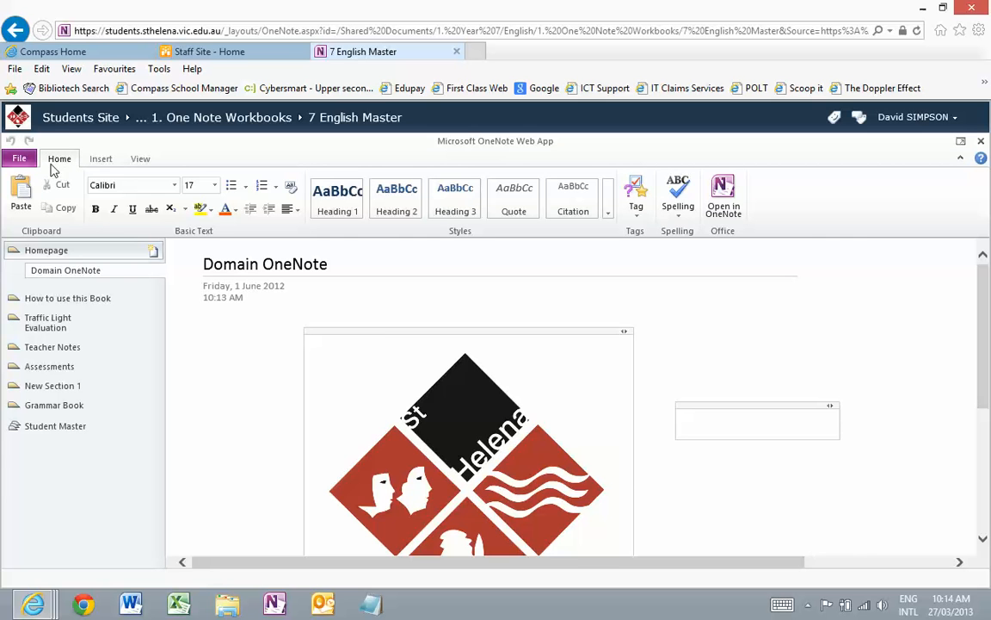
click(727, 204)
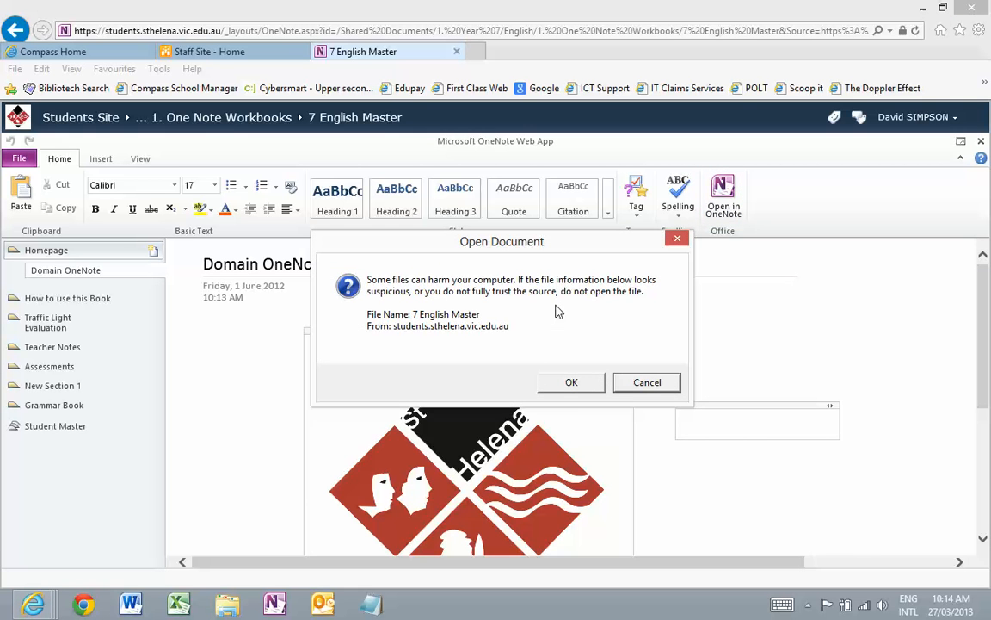
click(575, 383)
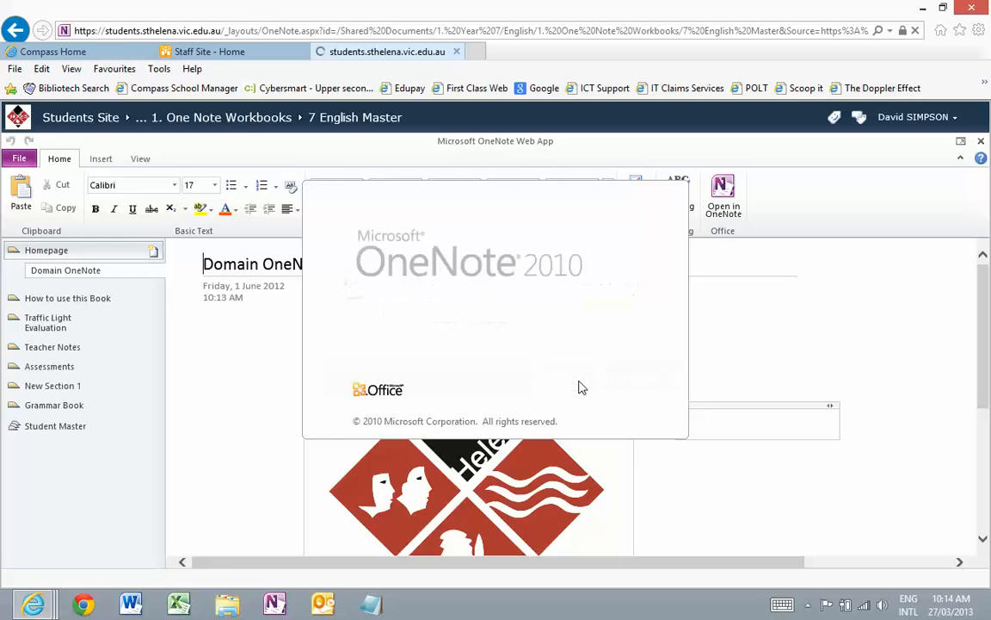
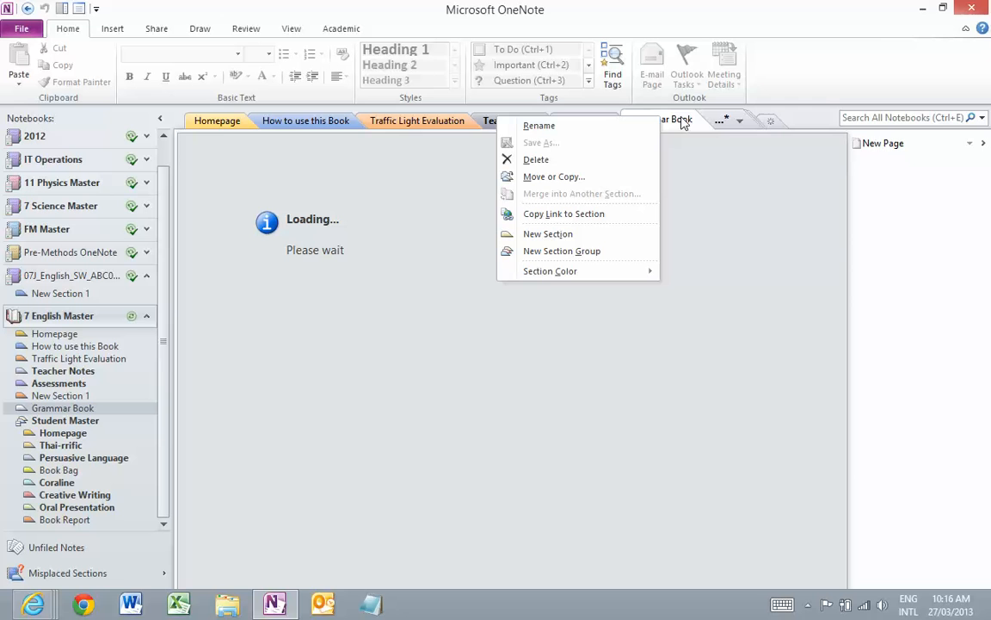
- Copy the Grammar Book section of 7 English Master into the 07J_English_SW_ABC0001 notebook and open the copy
click(686, 184)
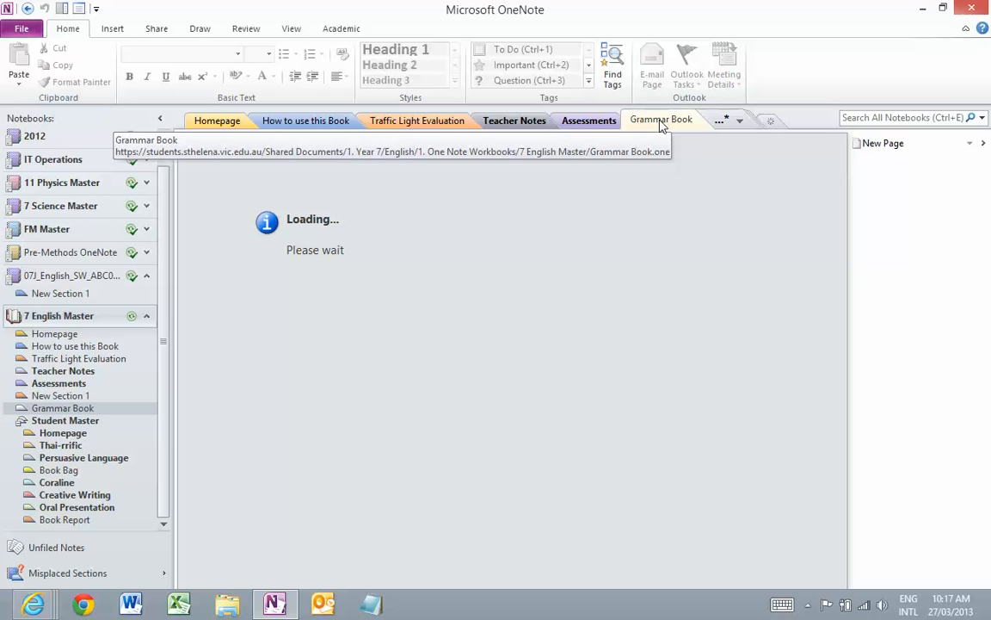
right_click(661, 125)
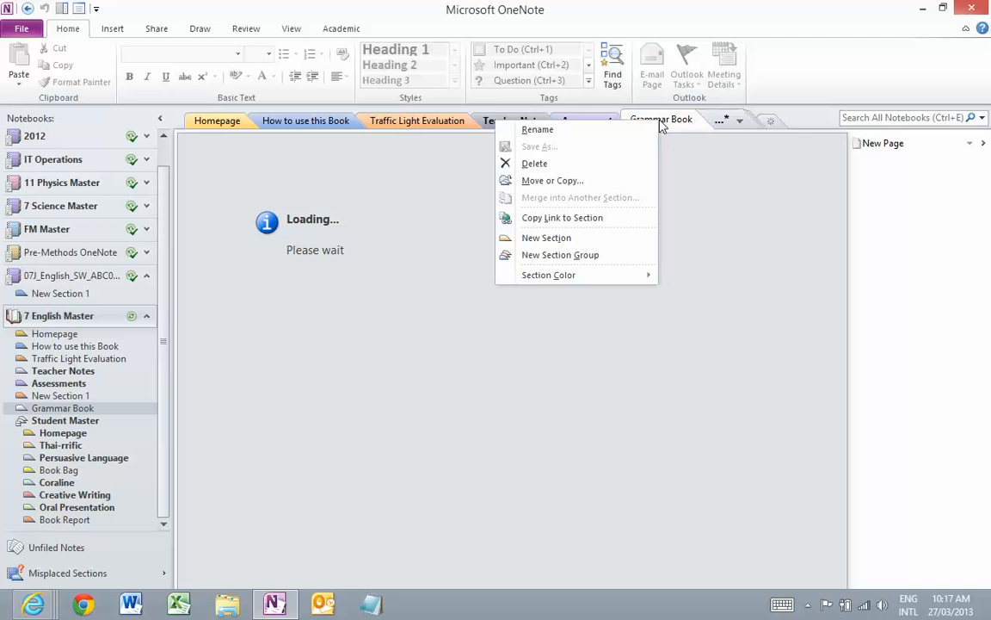
click(615, 183)
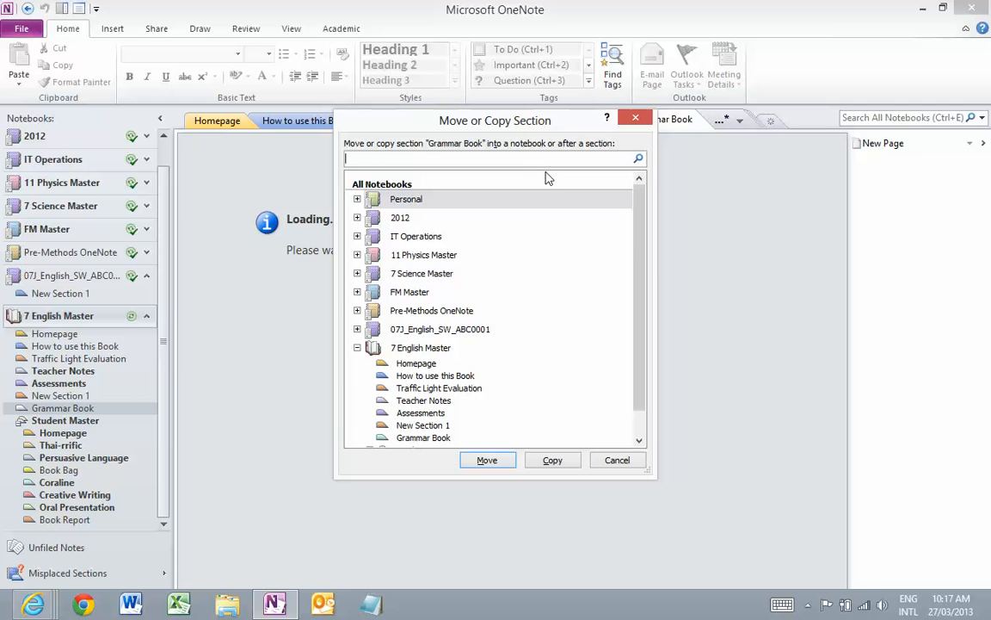
drag(637, 247, 638, 268)
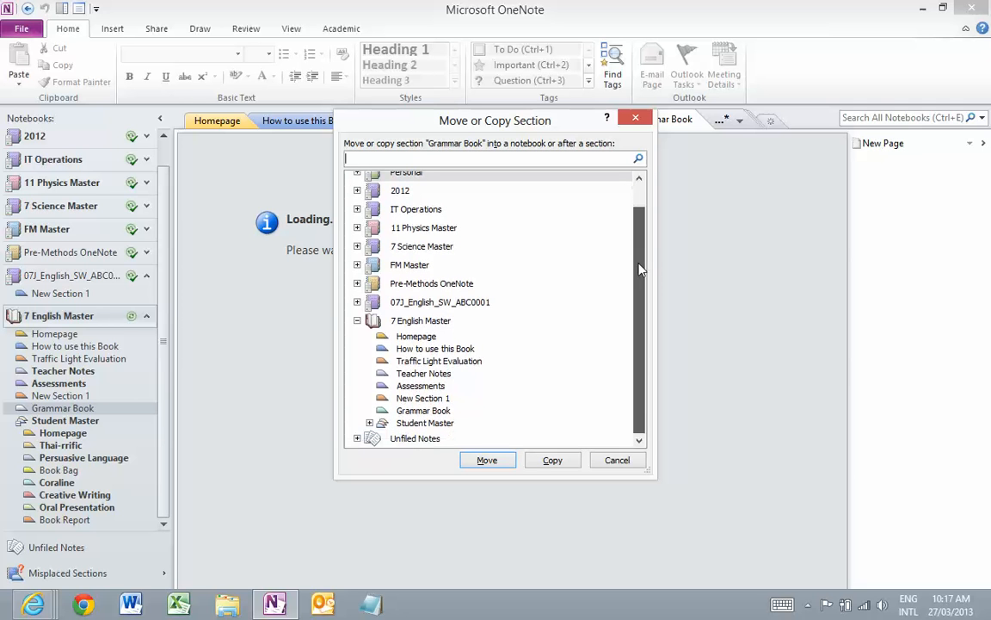
click(419, 304)
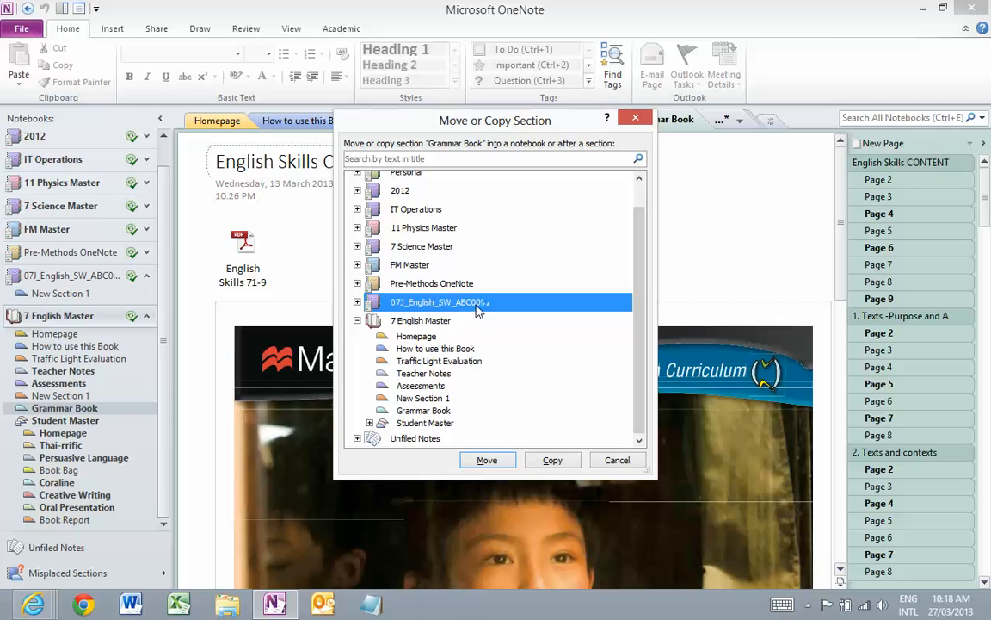
click(552, 460)
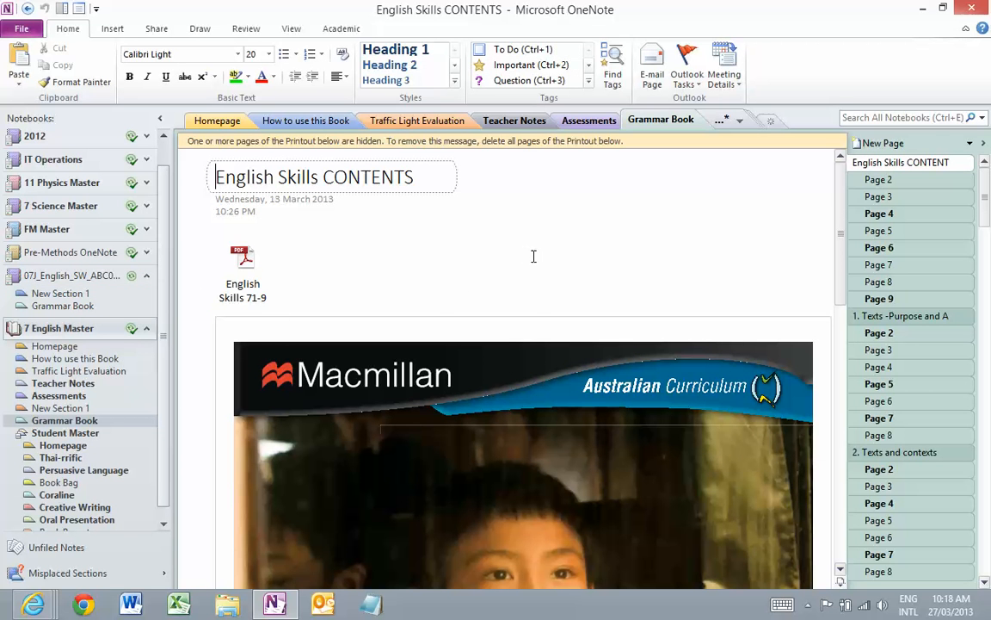
click(90, 281)
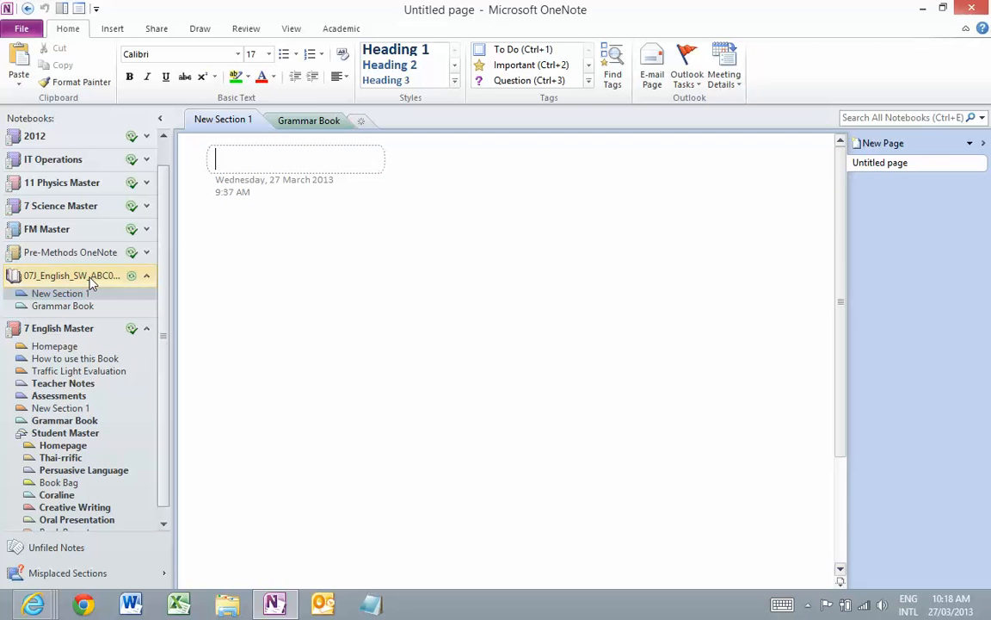
click(307, 122)
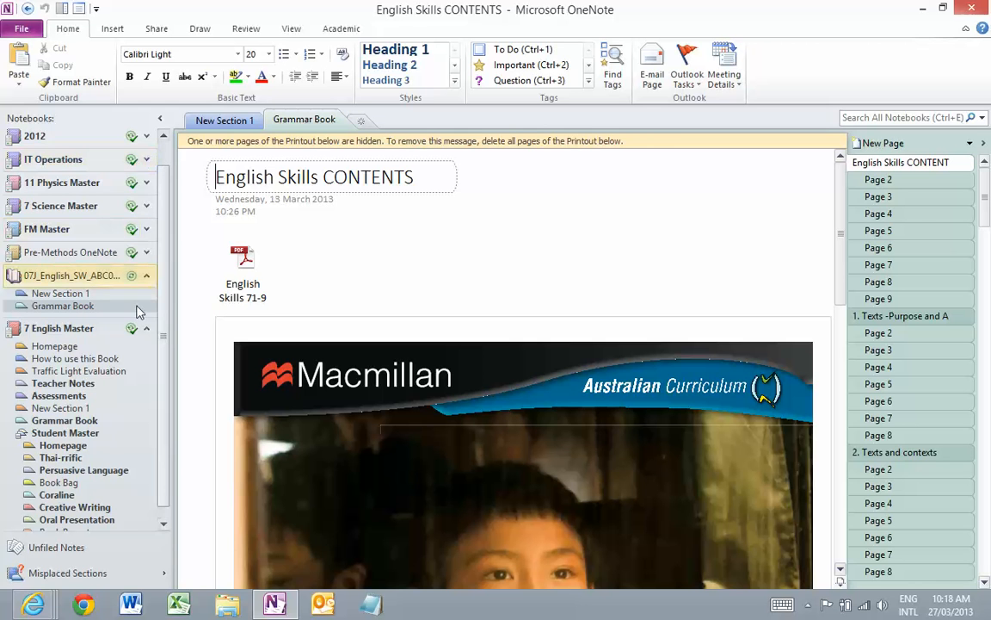
- Copy the Persuasive Language section from the Student Master group of 7 English Master into the 07J_English_SW_ABC0001 notebook
click(82, 328)
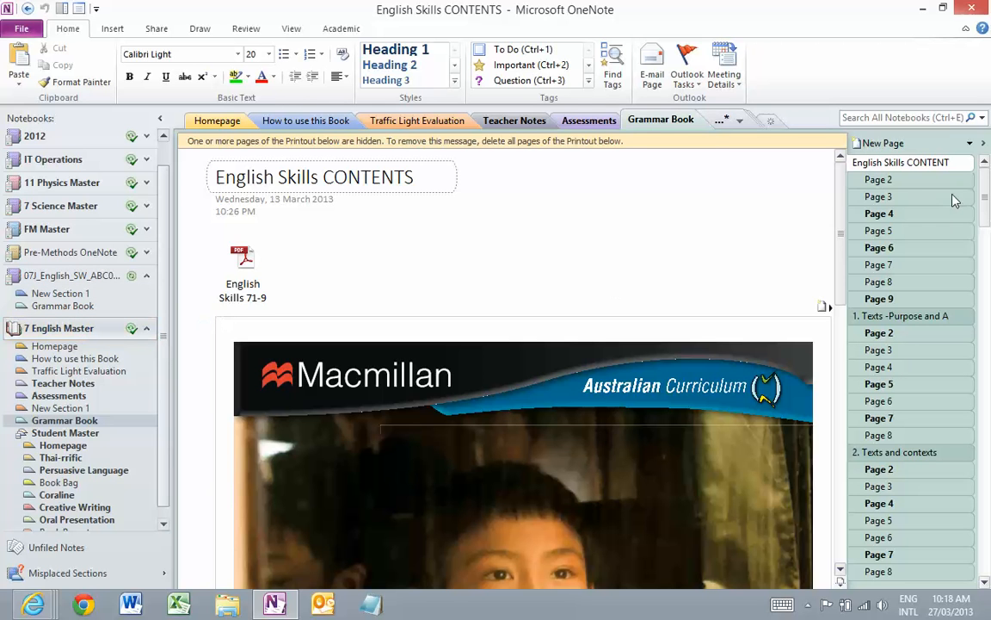
click(739, 120)
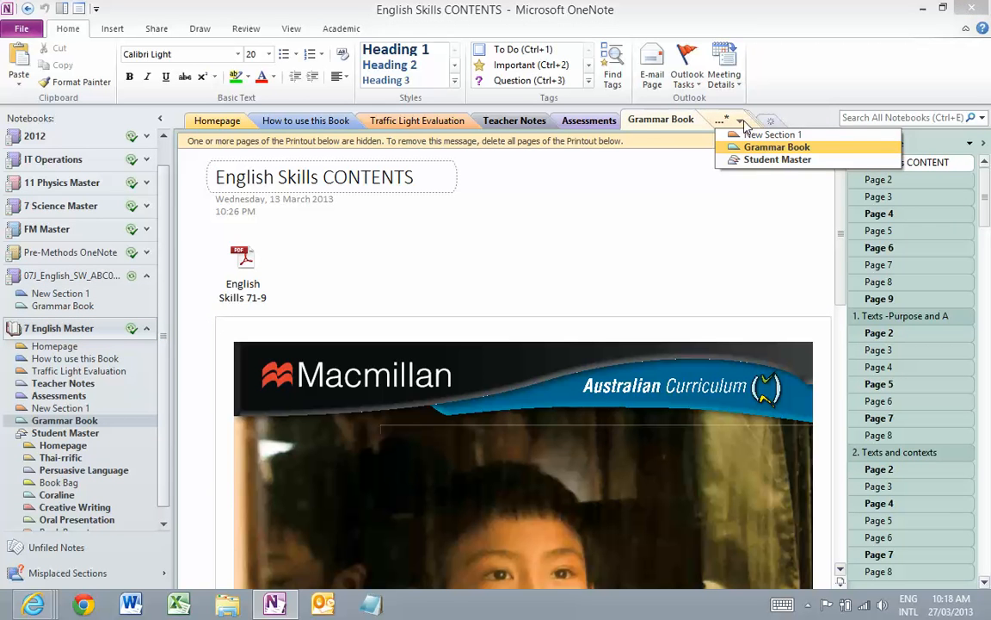
click(749, 161)
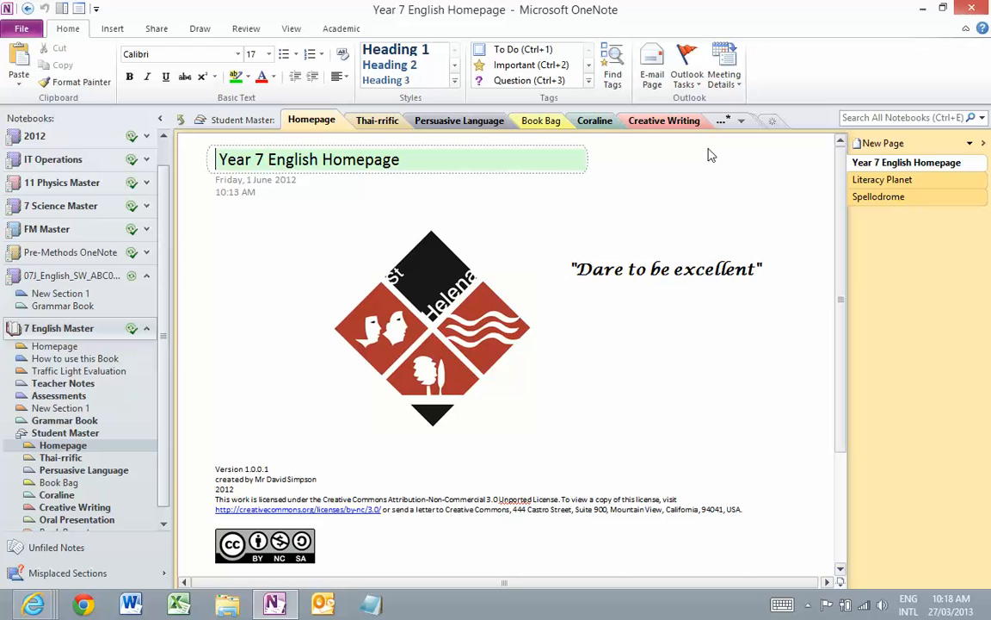
click(495, 126)
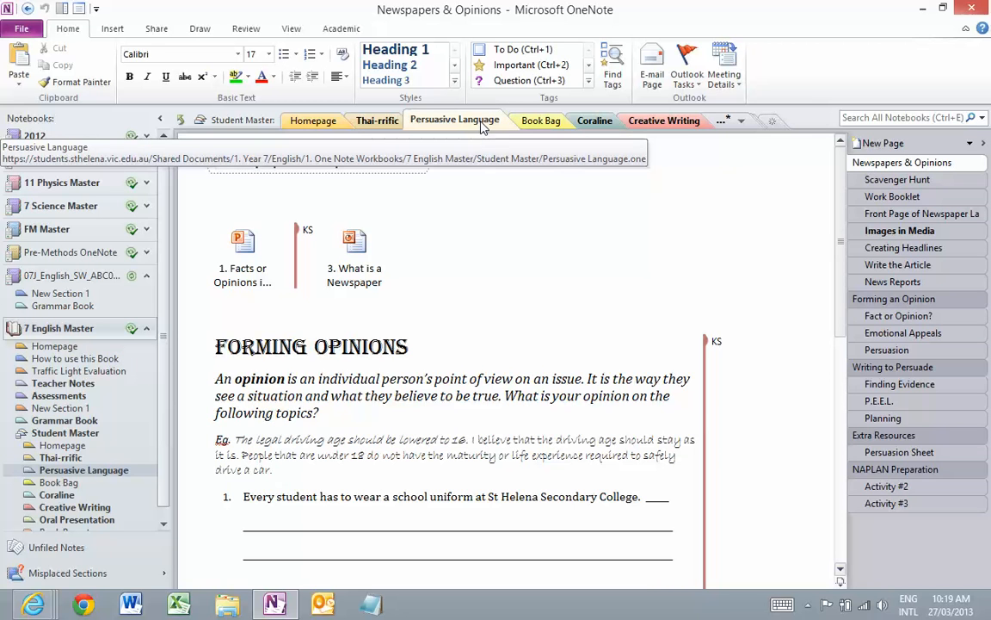
right_click(483, 127)
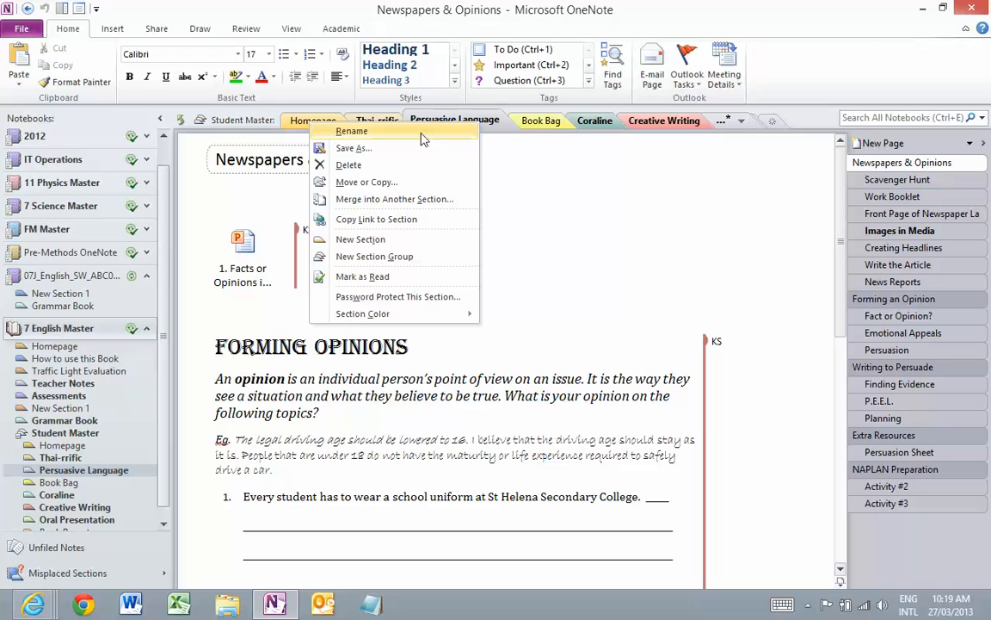
click(410, 184)
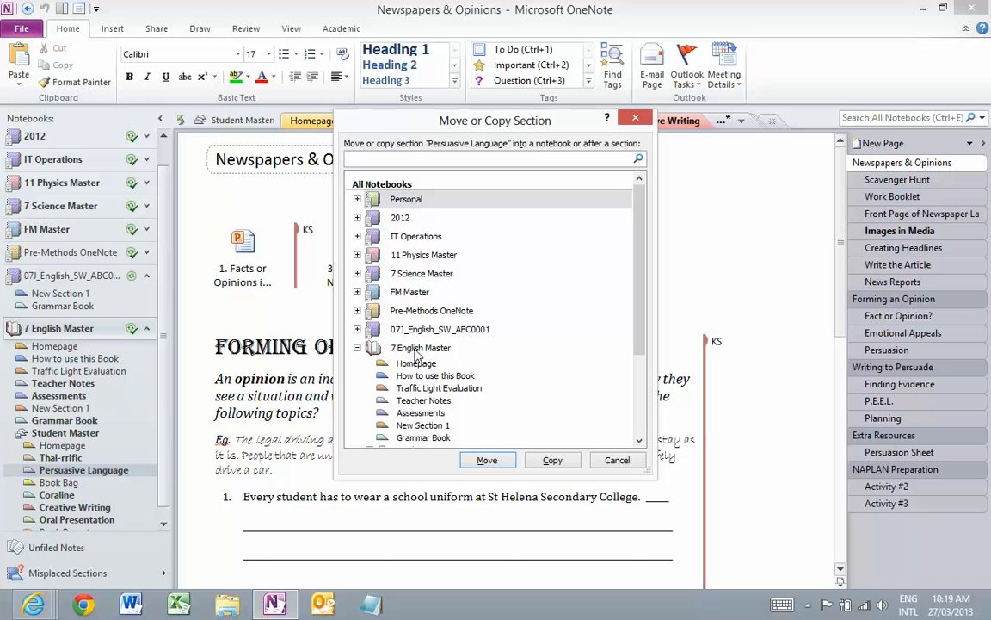
click(379, 327)
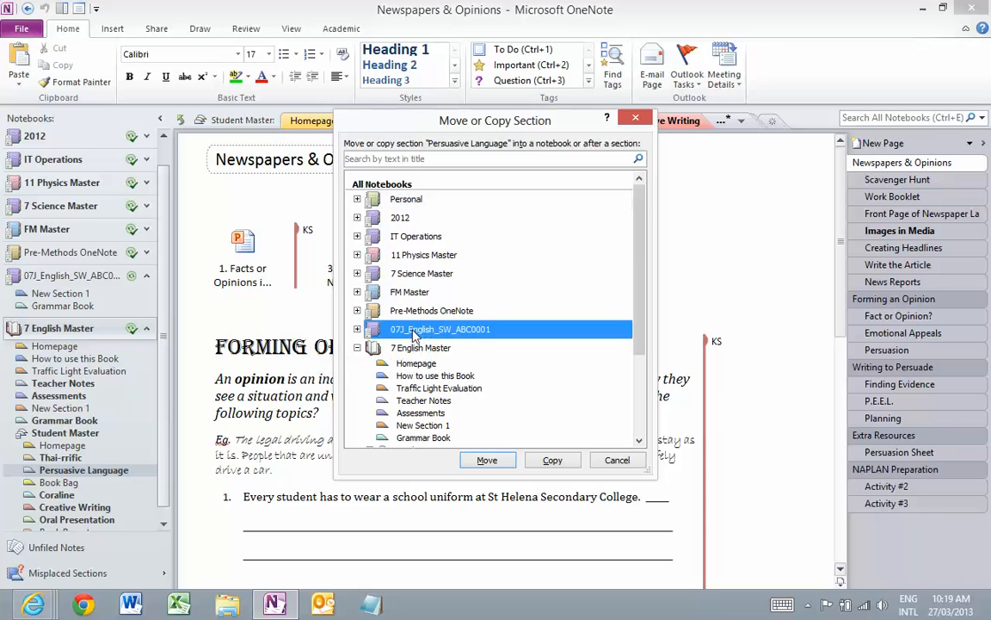
click(357, 328)
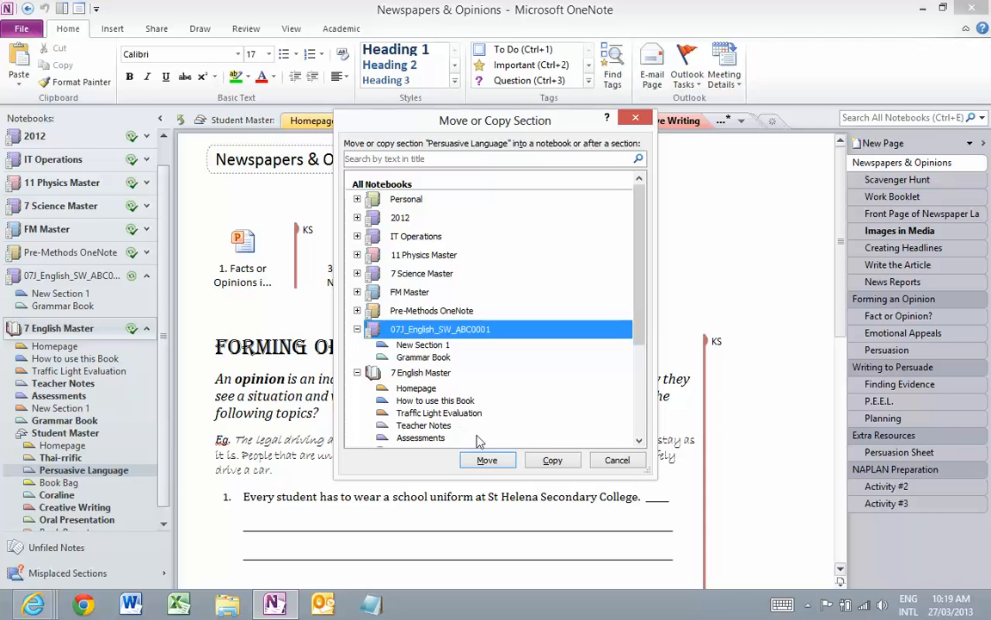
click(552, 460)
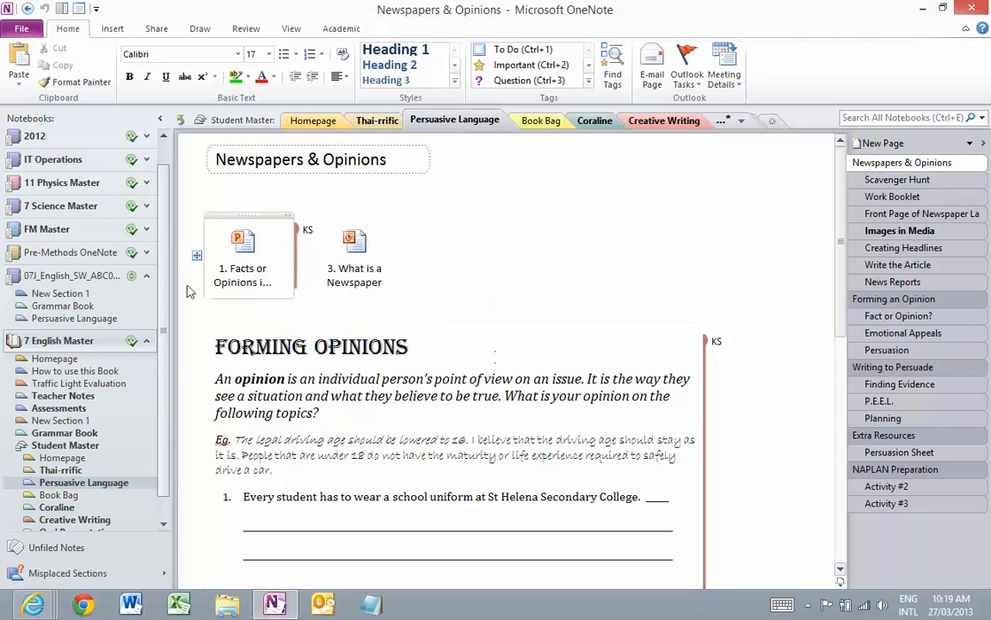
- Review the copied Persuasive Language section's Newspapers & Opinions page in the 07J_English_SW_ABC0001 notebook
click(86, 275)
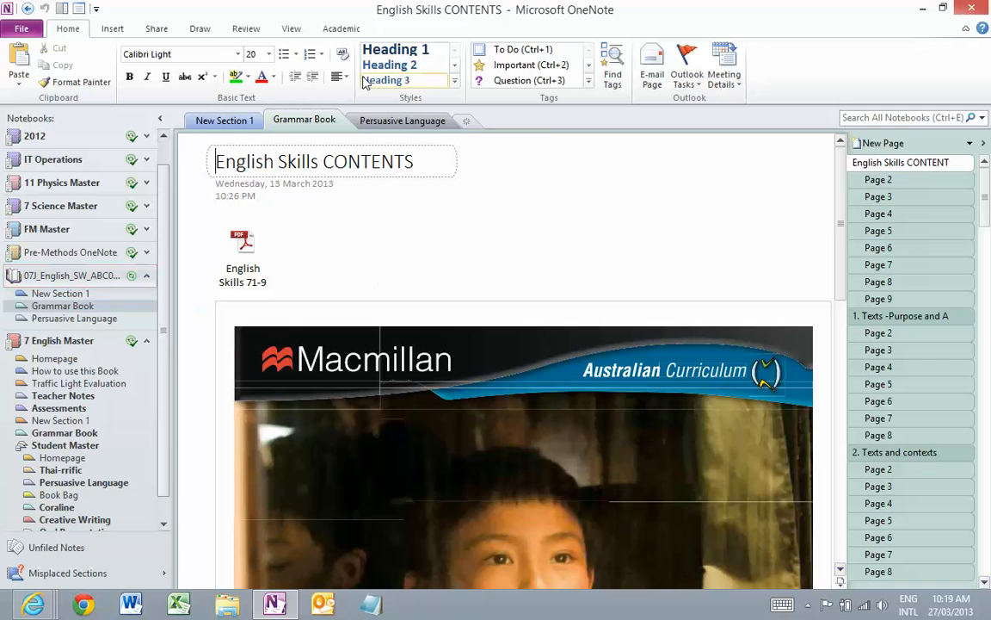
click(391, 121)
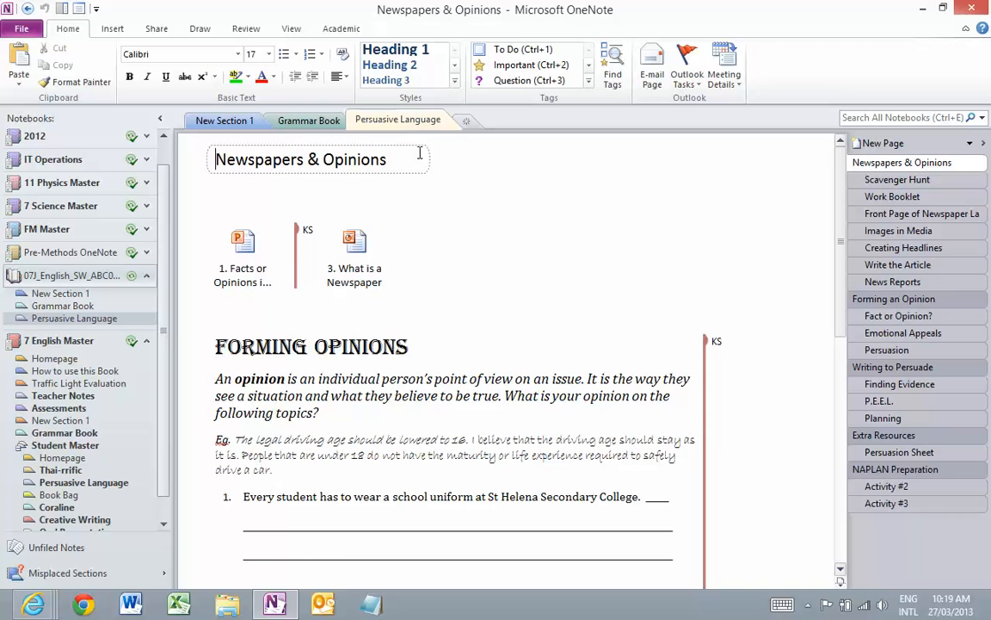
scroll(640, 231, down, 6)
scroll(641, 237, down, 2)
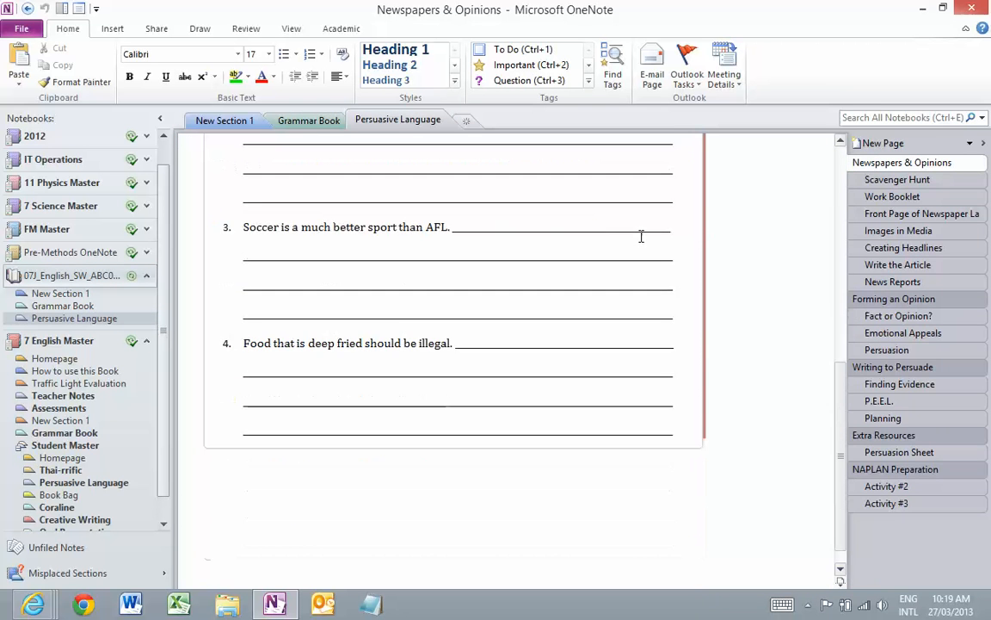
- Return to the 7 English Master notebook and view the Oral Presentation section in its Student Master group
scroll(641, 236, up, 6)
scroll(641, 237, up, 2)
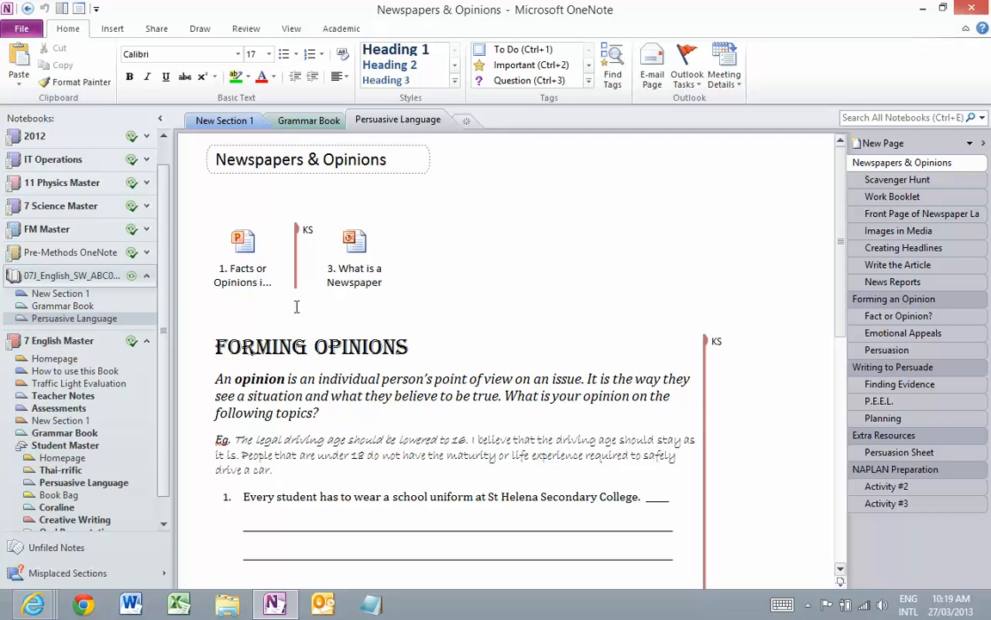
click(78, 341)
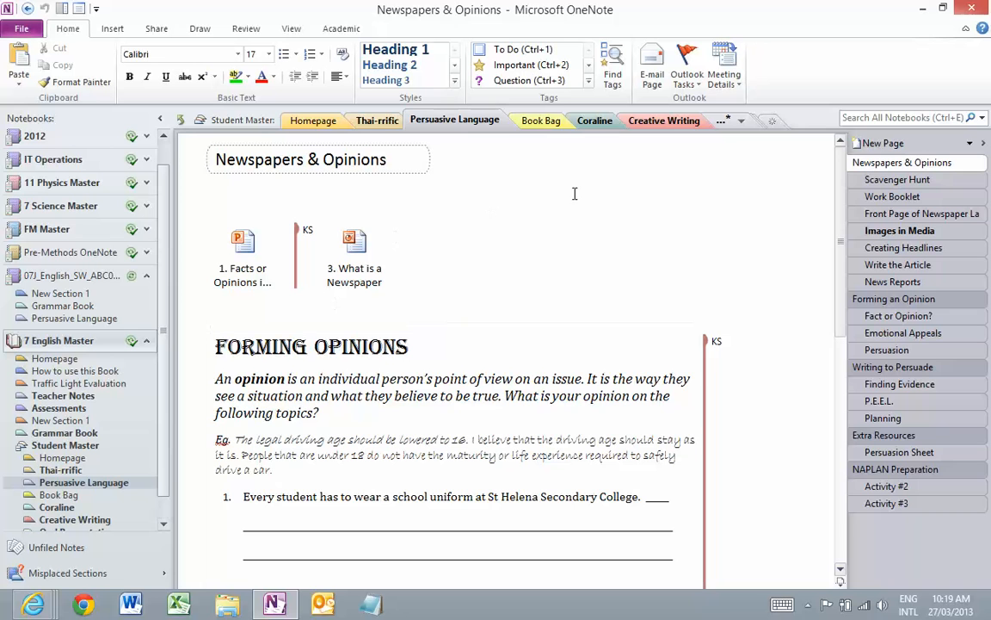
click(741, 122)
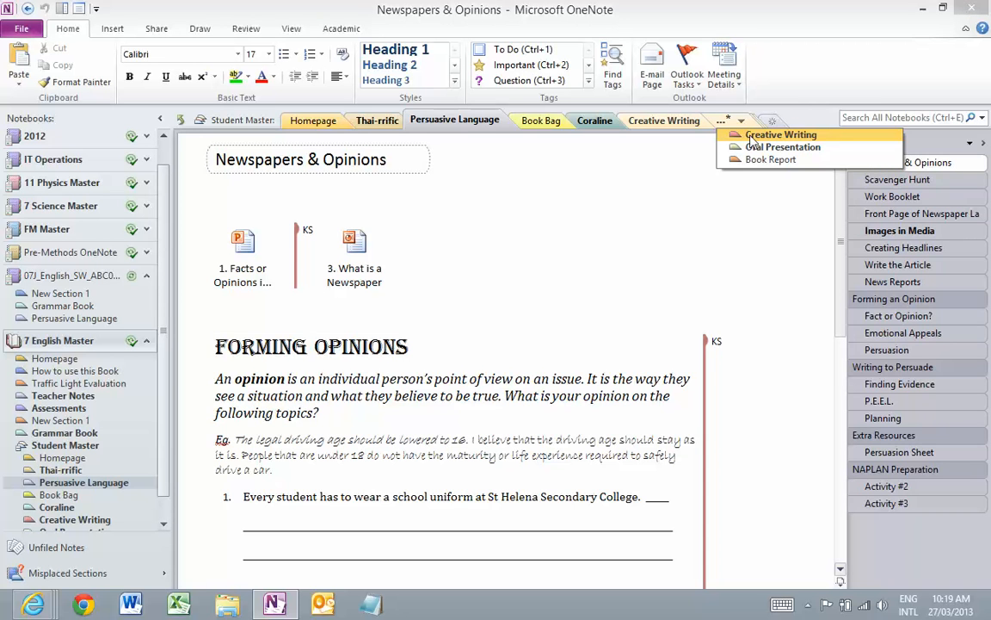
click(756, 147)
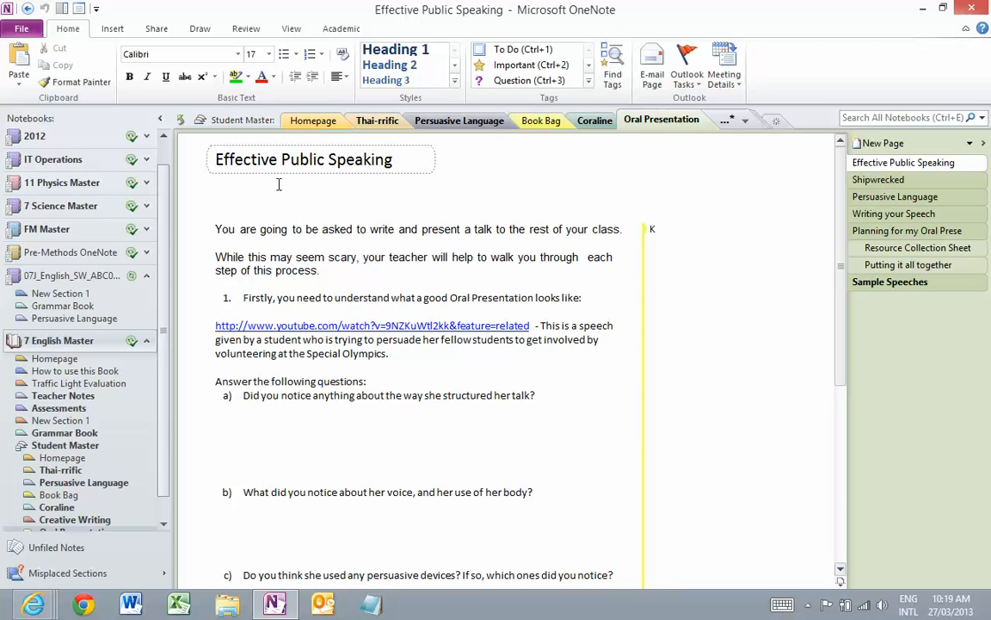
- Add a new page titled Editorial to the Persuasive Language section in the Student Master group of 7 English Master
click(79, 318)
click(86, 340)
click(482, 121)
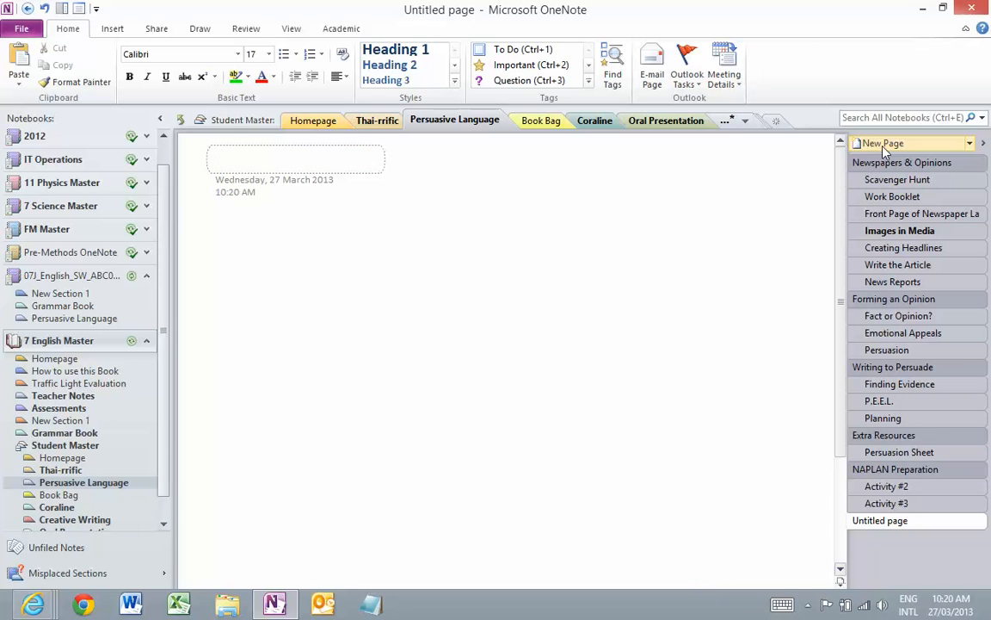
text(Editorial)
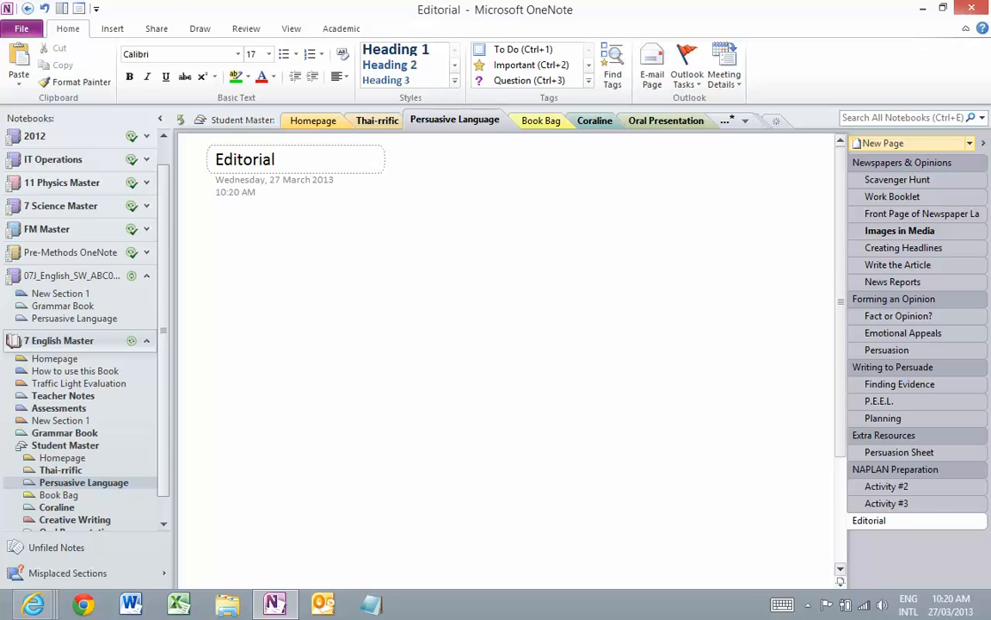
key(Return)
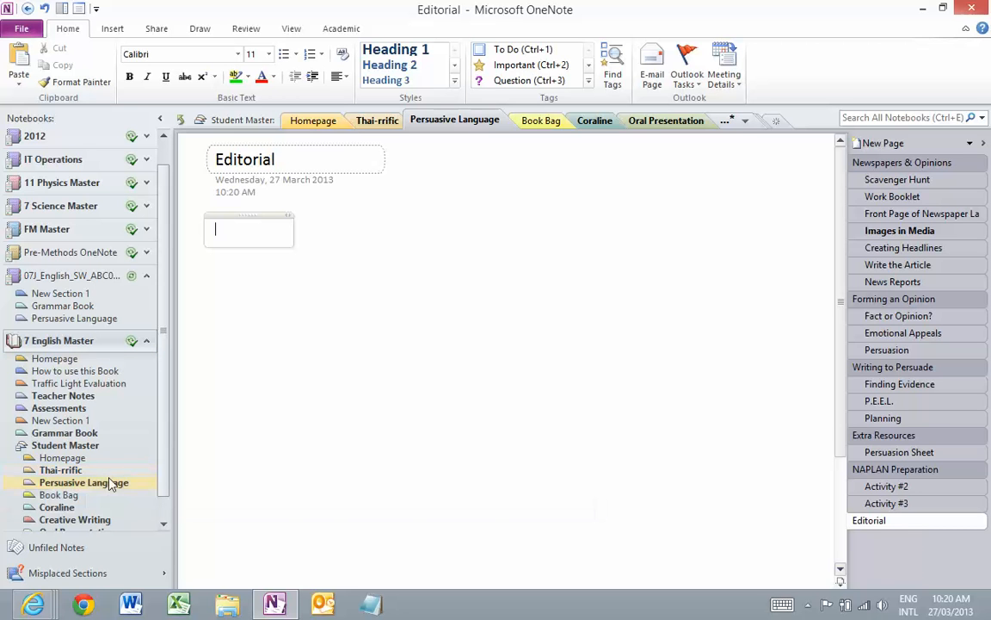
- Copy the Editorial page into the Persuasive Language section of the 07J_English_SW_ABC0001 notebook and open the copied page
right_click(880, 523)
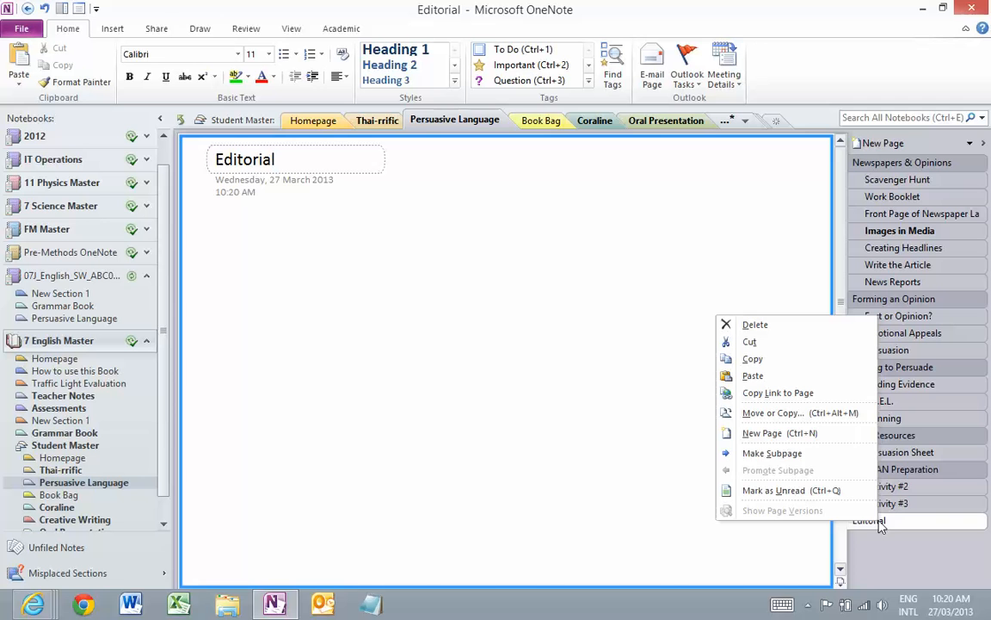
click(821, 417)
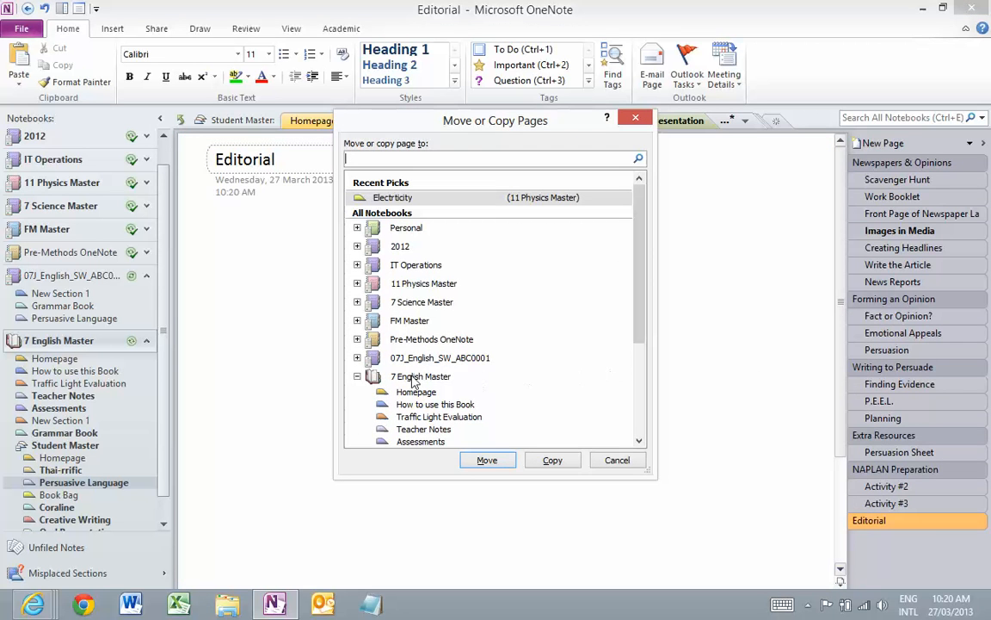
click(357, 358)
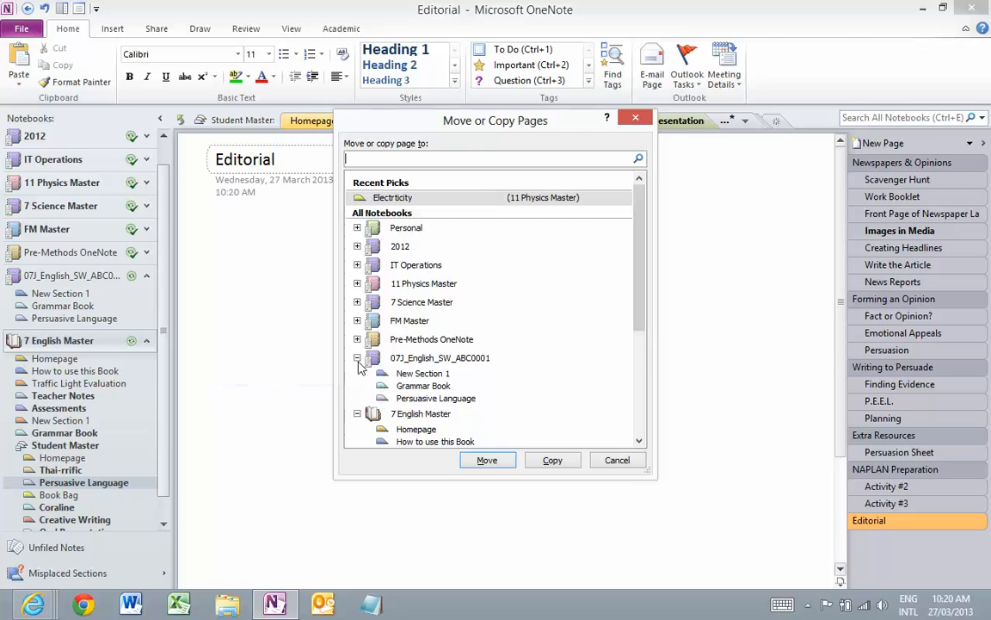
click(395, 400)
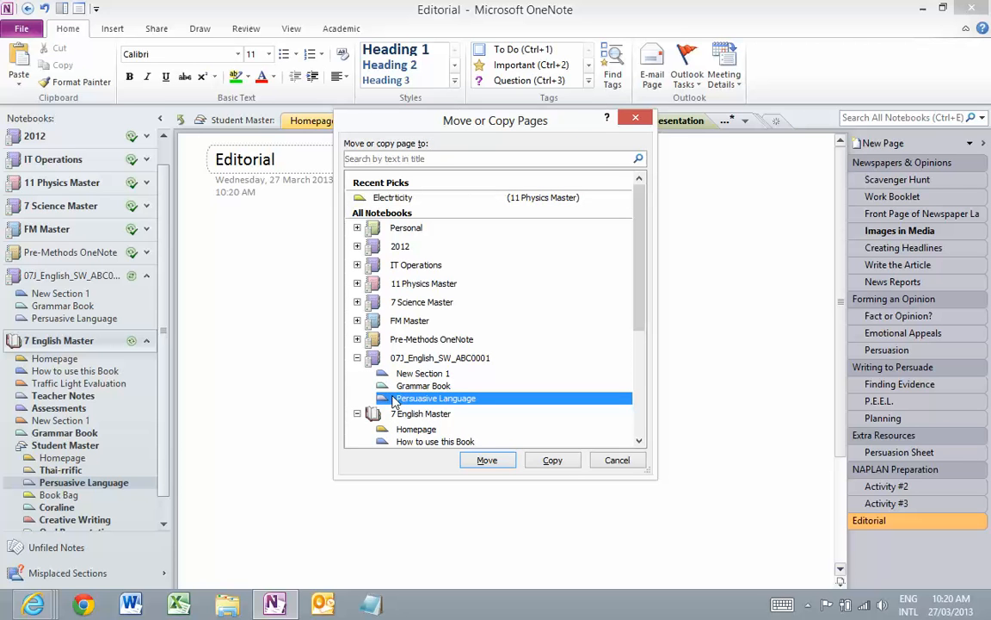
click(561, 463)
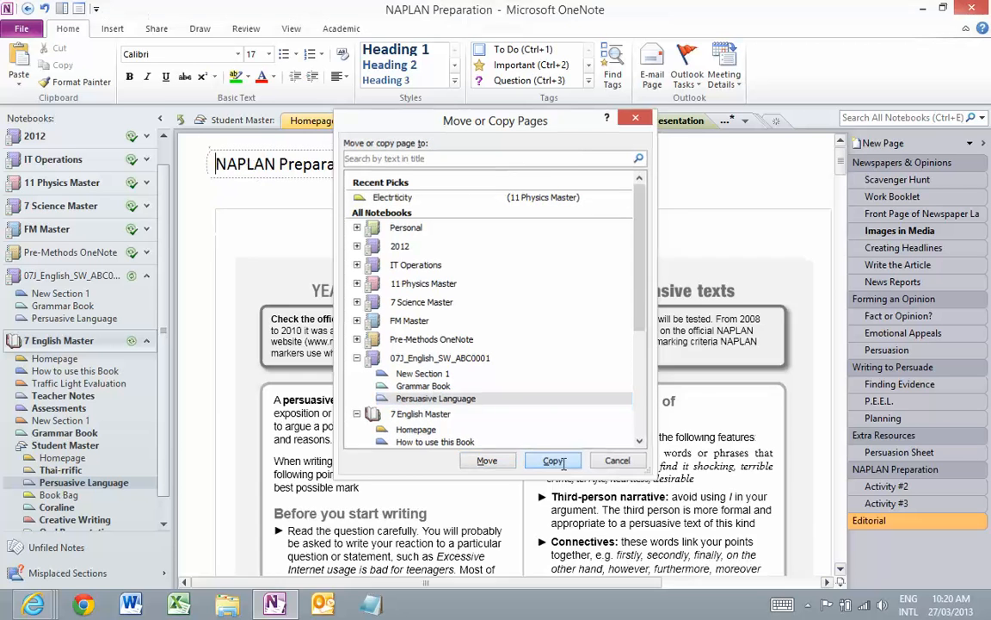
click(74, 317)
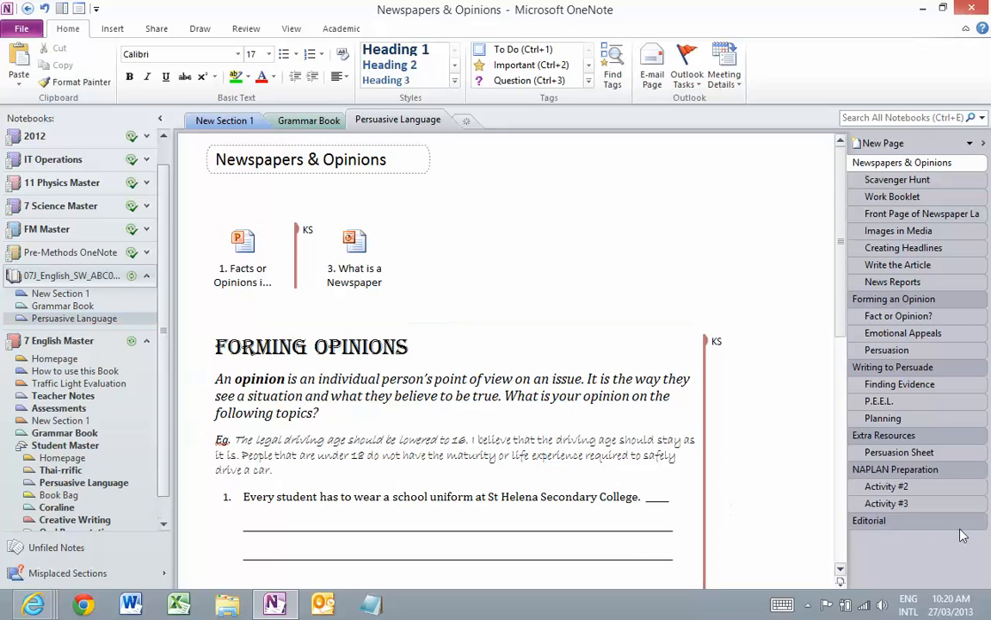
click(930, 525)
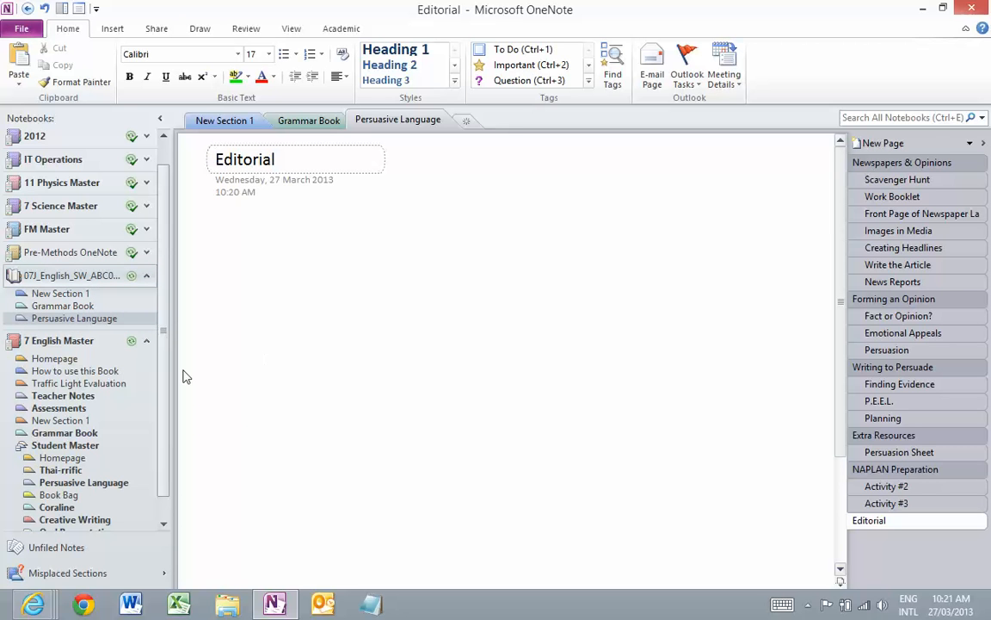
- Close the 7 English Master notebook and open the Grammar Book section of the 07J_English_SW_ABC0001 notebook
right_click(89, 342)
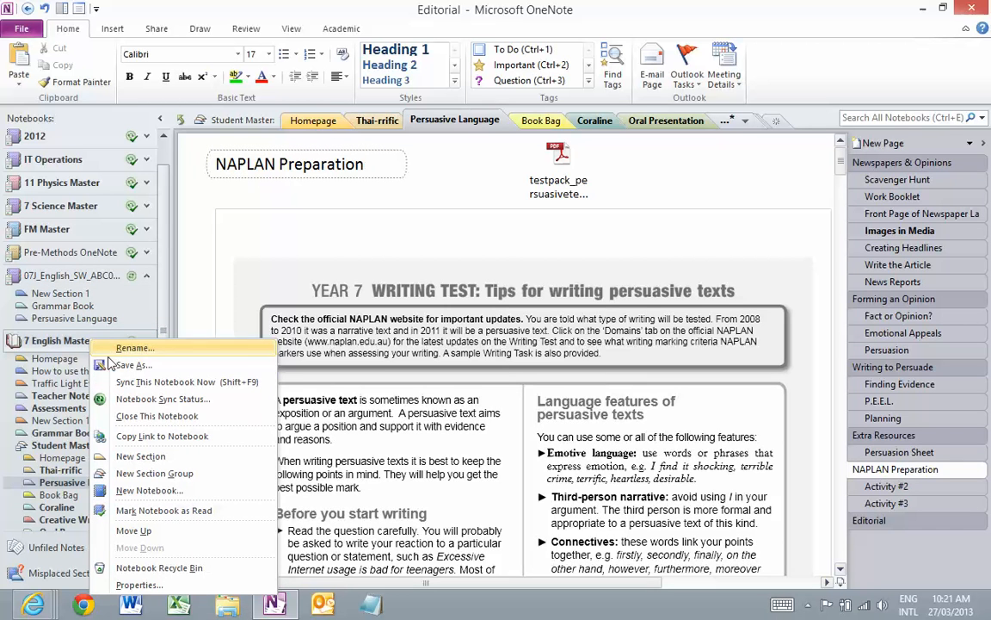
click(148, 416)
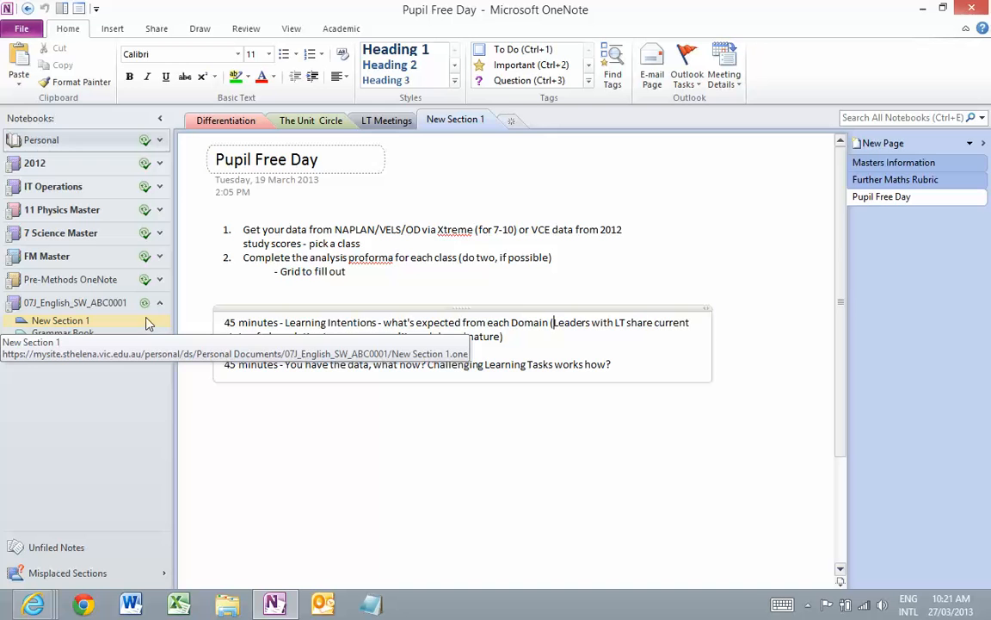
click(146, 322)
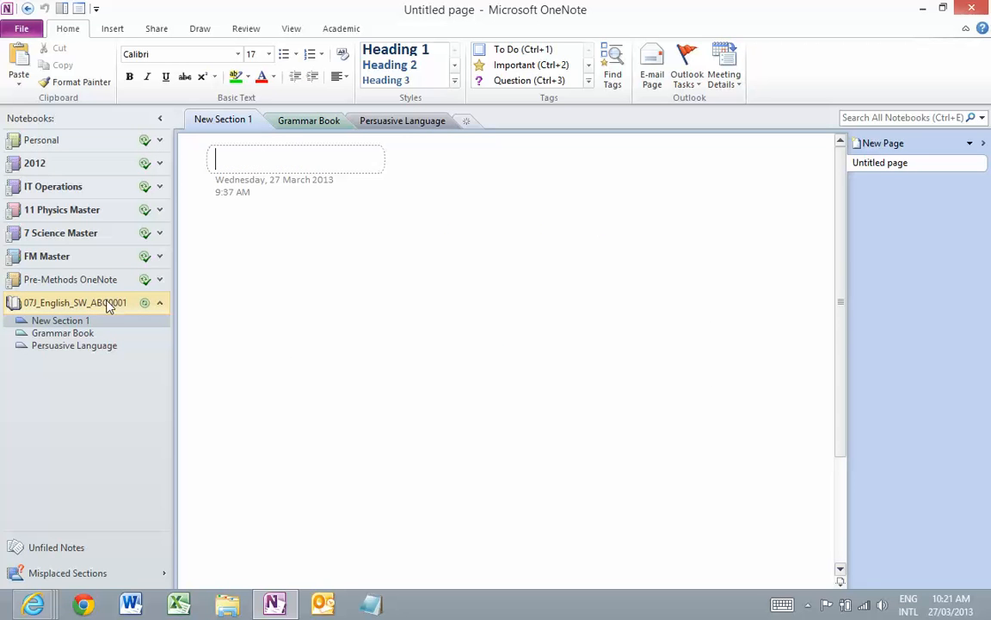
click(303, 123)
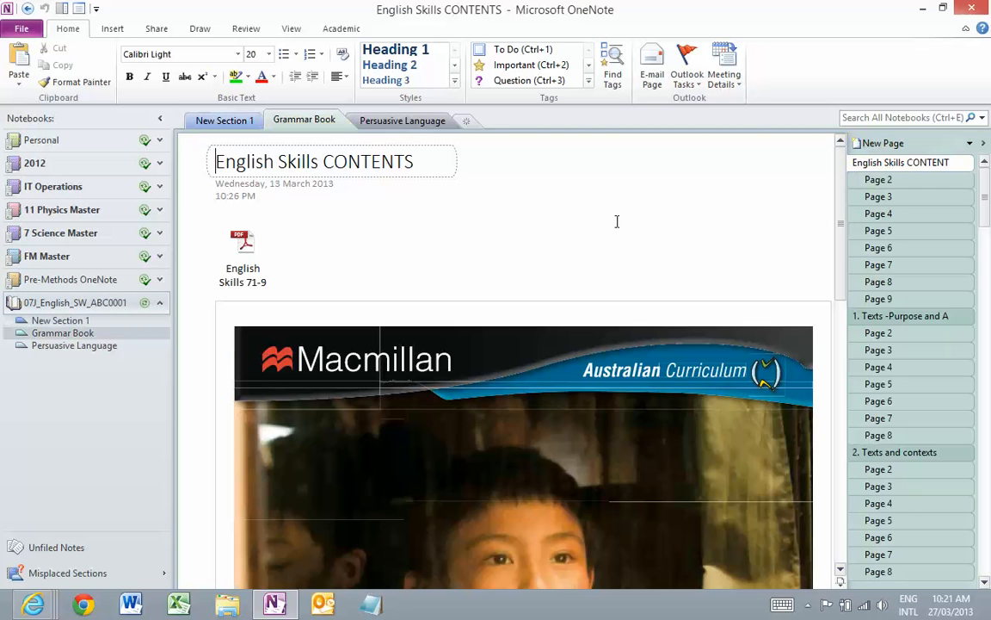